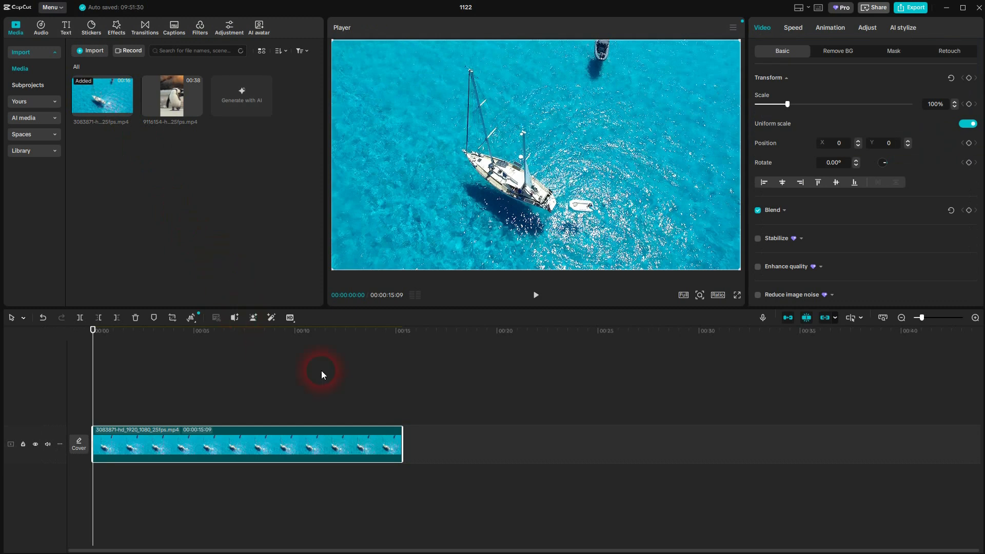
Step: Set the project's aspect ratio to 16:9
{"action": "left_click", "coordinate": [714, 296]}
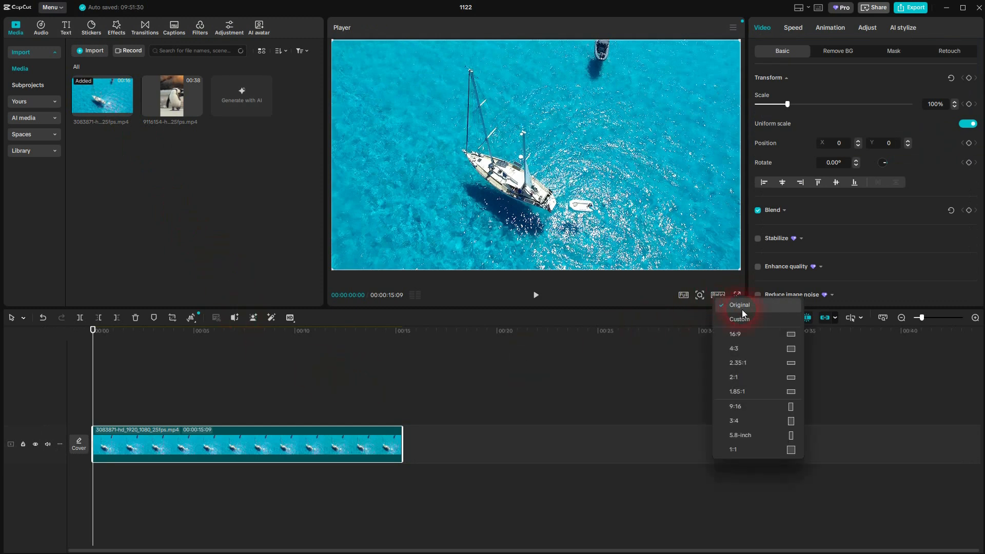
{"action": "left_click", "coordinate": [739, 336]}
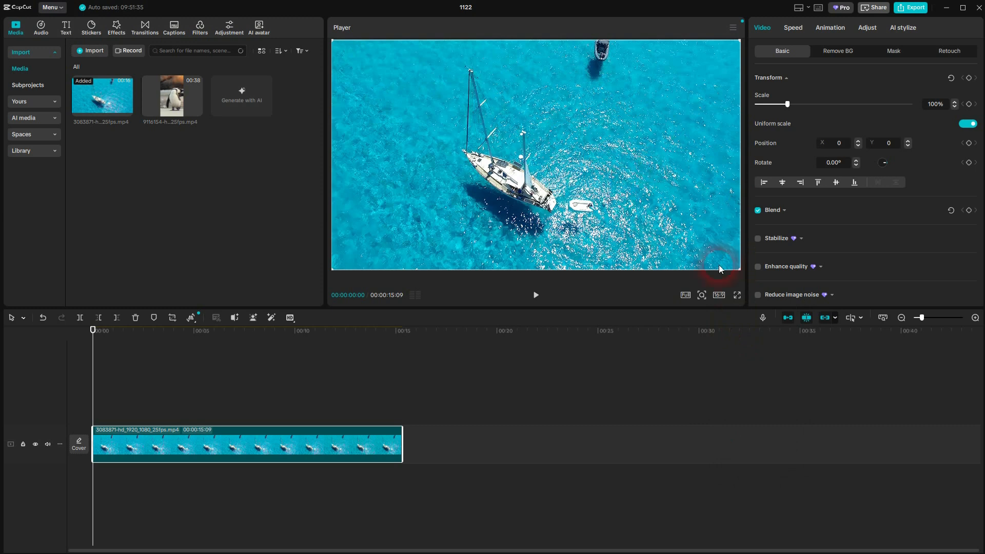
{"action": "left_click", "coordinate": [718, 295]}
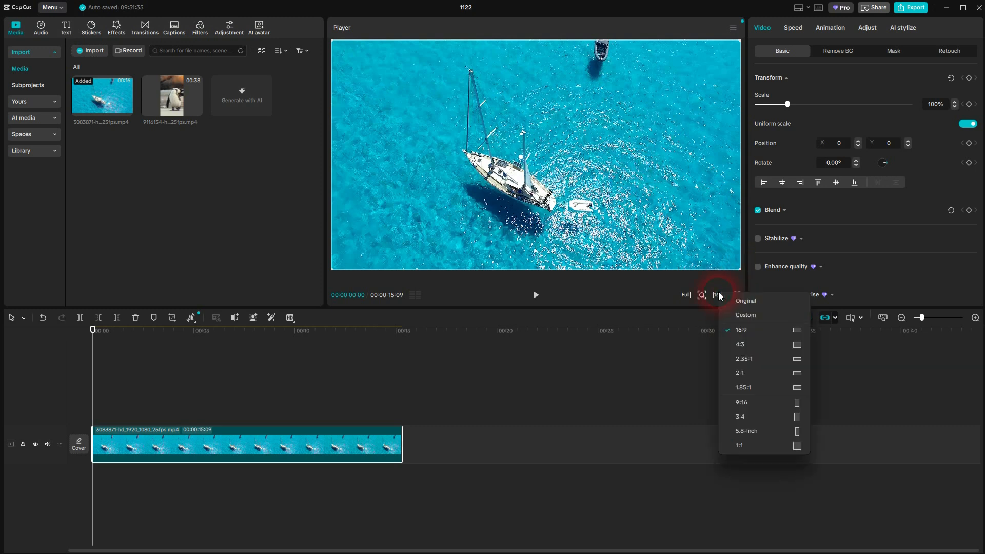
{"action": "left_click", "coordinate": [234, 185]}
Step: Add the penguin video to the timeline, move it onto a track above the sailboat clip, and briefly play the result
{"action": "left_click", "coordinate": [196, 110]}
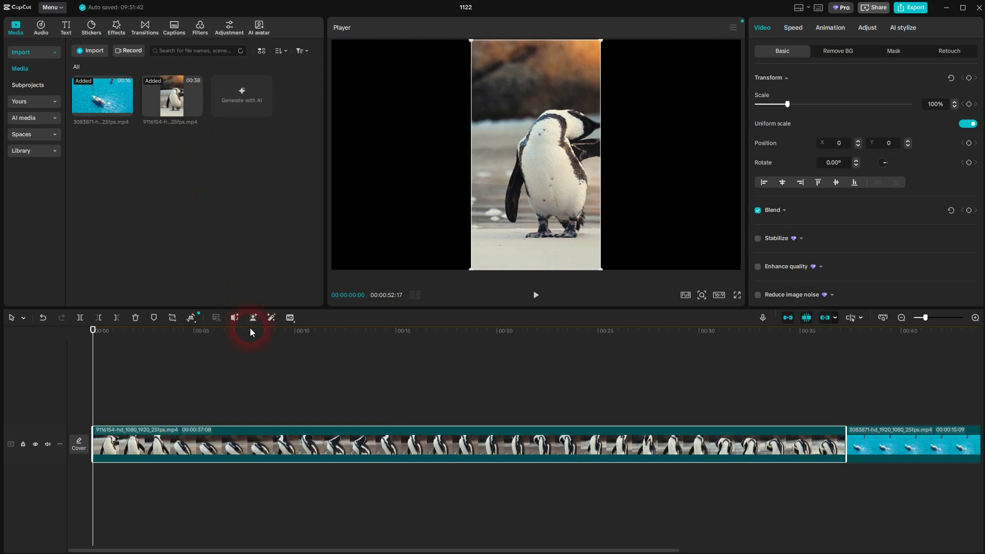
{"action": "left_click_drag", "start_coordinate": [263, 435], "coordinate": [257, 397]}
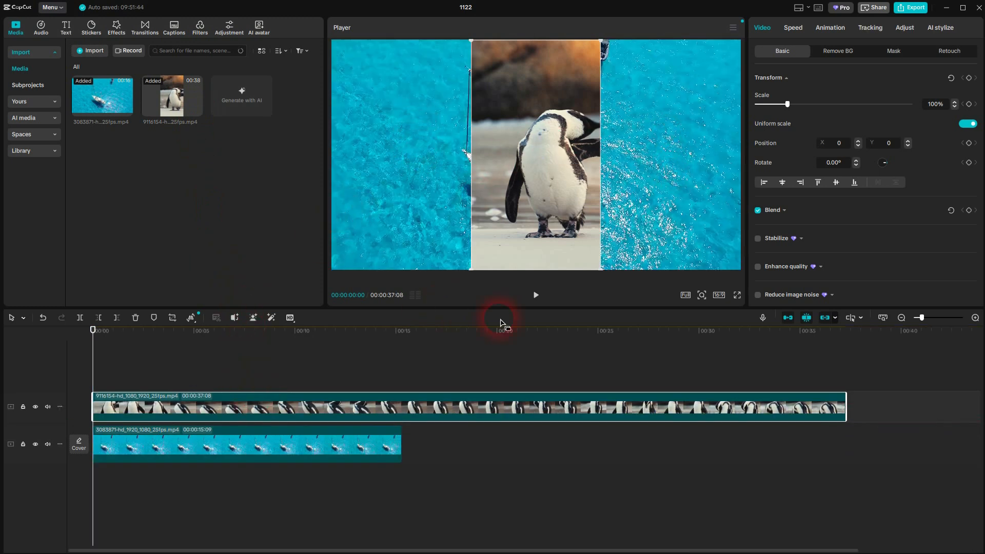
{"action": "left_click", "coordinate": [536, 295]}
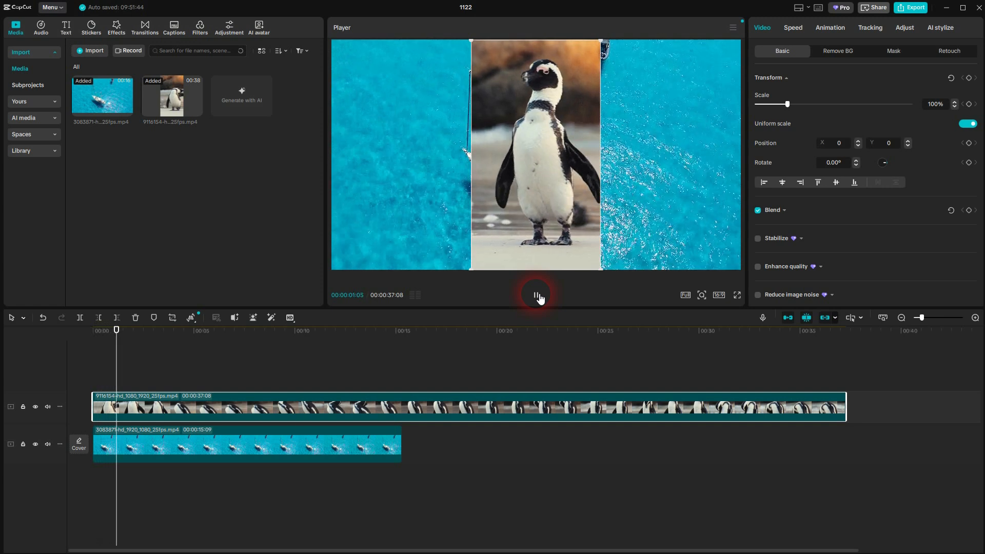
{"action": "left_click", "coordinate": [283, 384]}
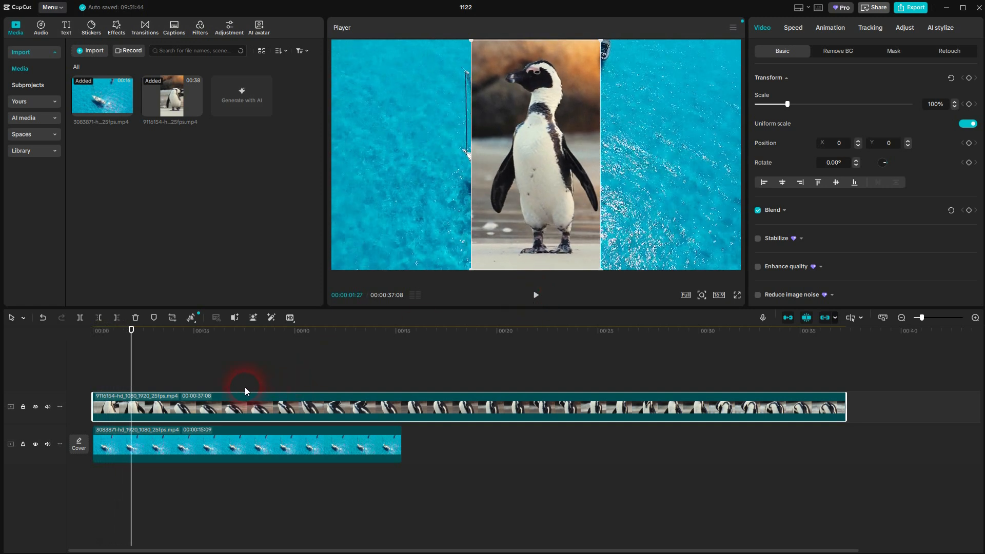
Step: Split the penguin and sailboat clips at the 5-second mark and delete the parts after it
{"action": "left_click", "coordinate": [131, 330]}
{"action": "left_click_drag", "start_coordinate": [133, 334], "coordinate": [194, 335]}
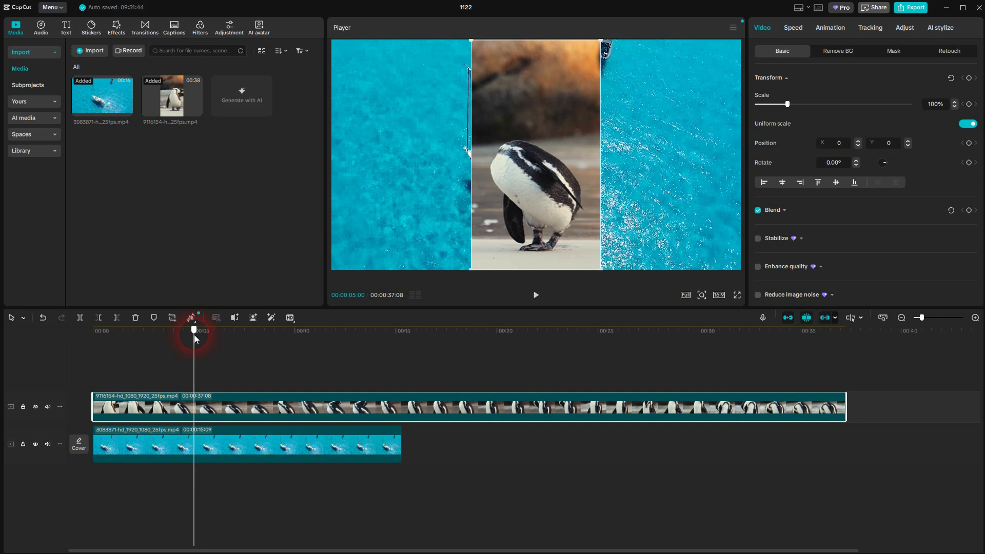
{"action": "left_click", "coordinate": [79, 318]}
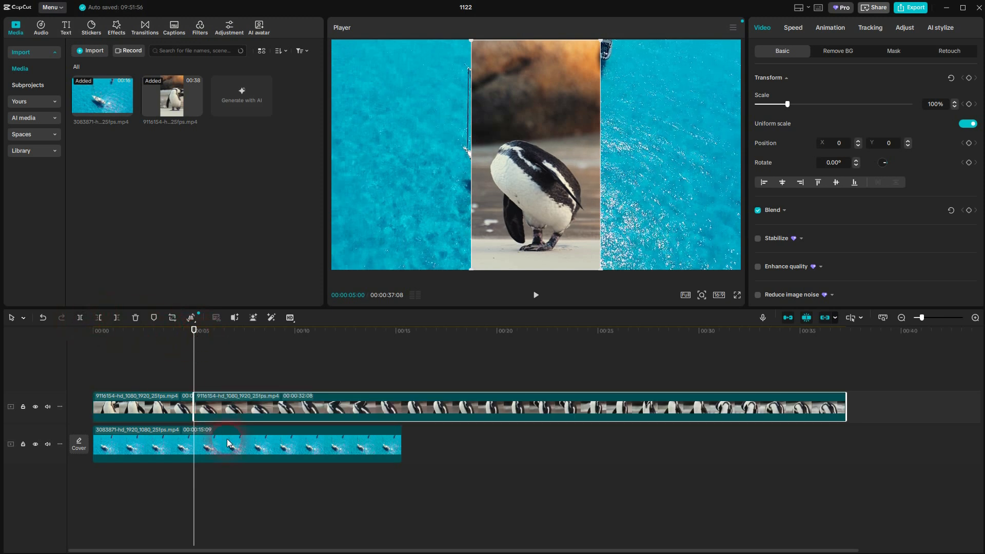
{"action": "left_click", "coordinate": [122, 356]}
{"action": "left_click", "coordinate": [80, 316]}
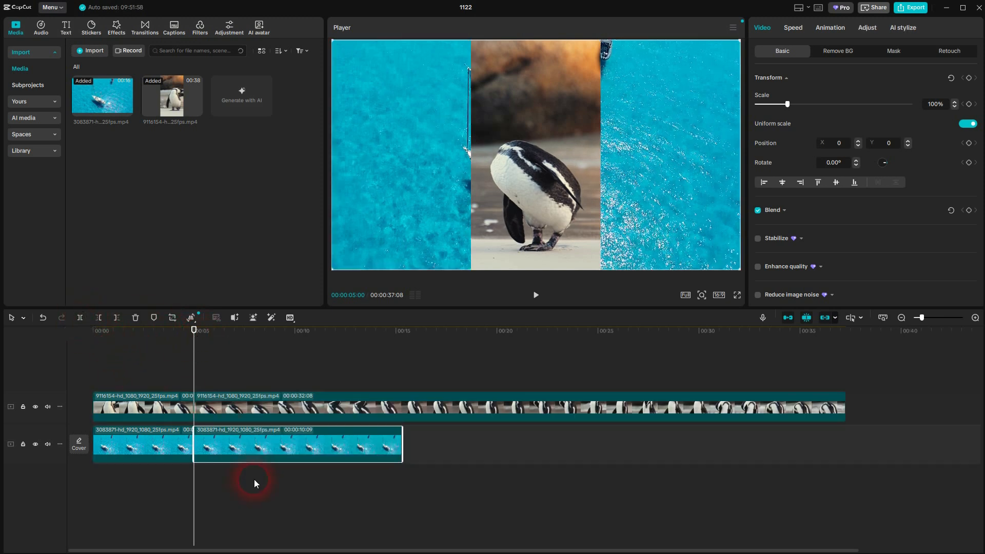
{"action": "left_click", "coordinate": [260, 440]}
{"action": "key", "text": "Delete"}
{"action": "left_click", "coordinate": [249, 407]}
{"action": "key", "text": "Delete"}
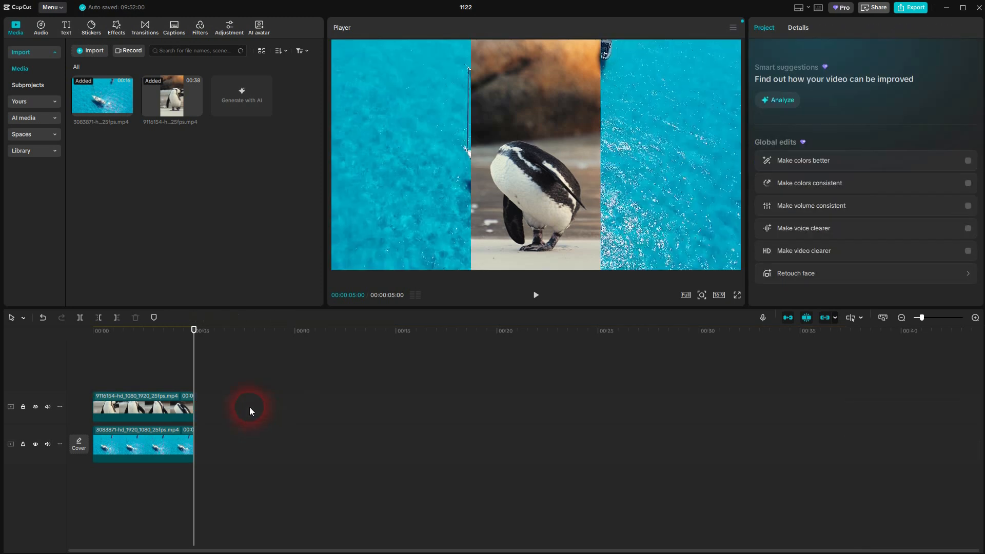
Step: Move the penguin clip onto the main track directly after the sailboat clip and play across the cut
{"action": "left_click_drag", "start_coordinate": [131, 402], "coordinate": [241, 450]}
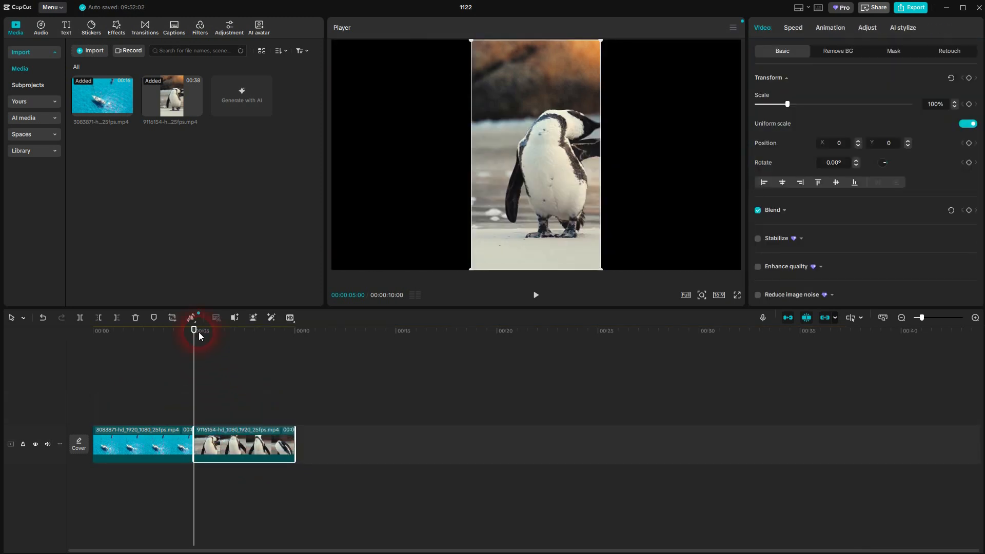
{"action": "left_click_drag", "start_coordinate": [189, 327], "coordinate": [173, 328]}
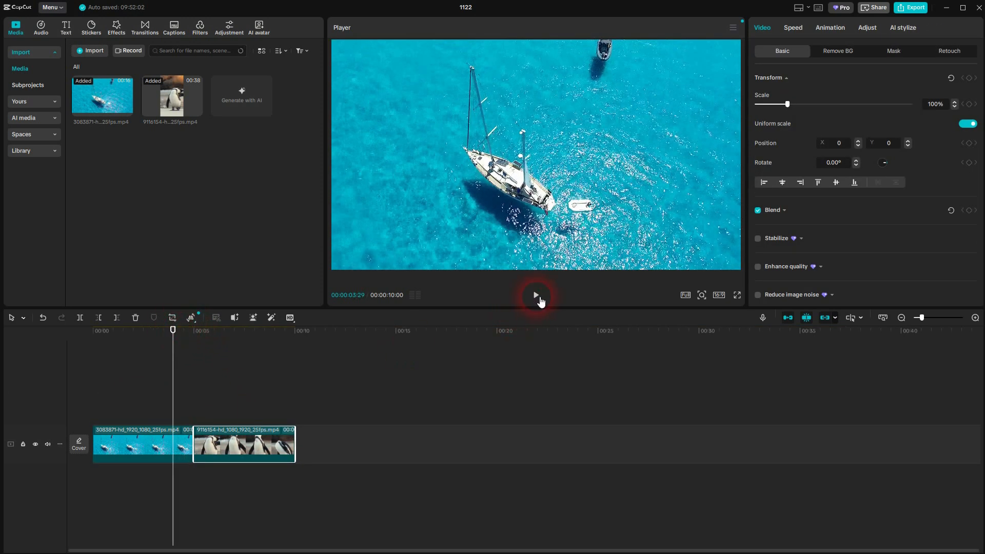
{"action": "left_click", "coordinate": [537, 296]}
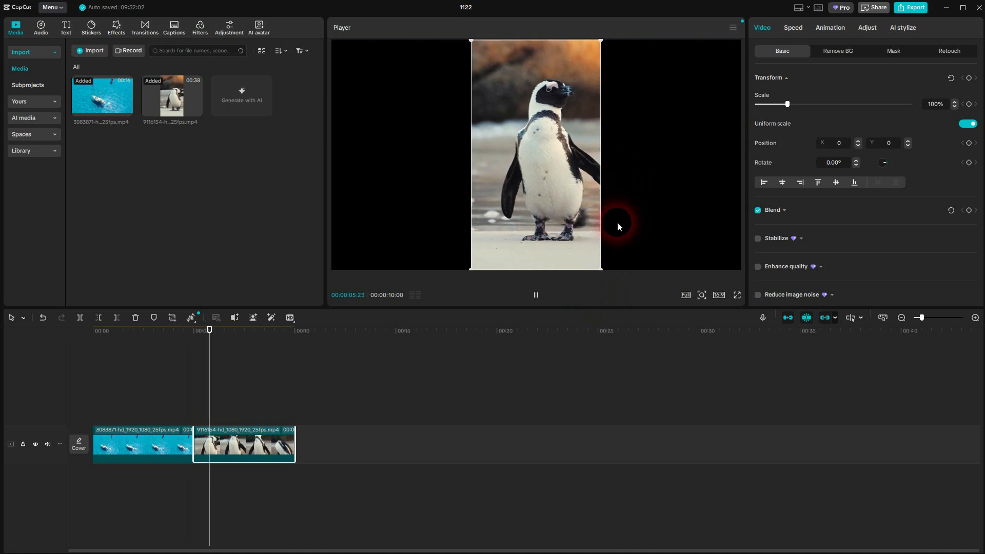
{"action": "left_click", "coordinate": [535, 295]}
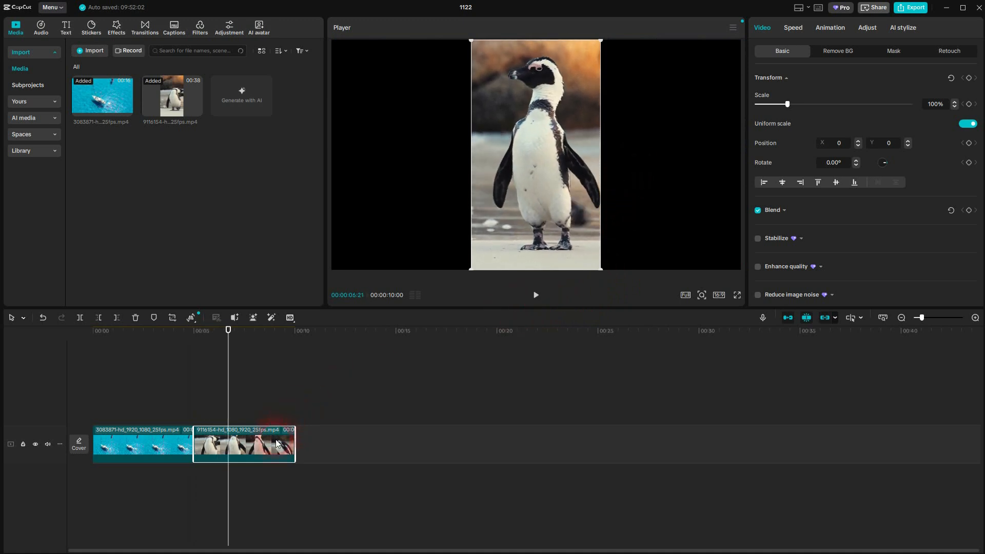
{"action": "left_click", "coordinate": [141, 449]}
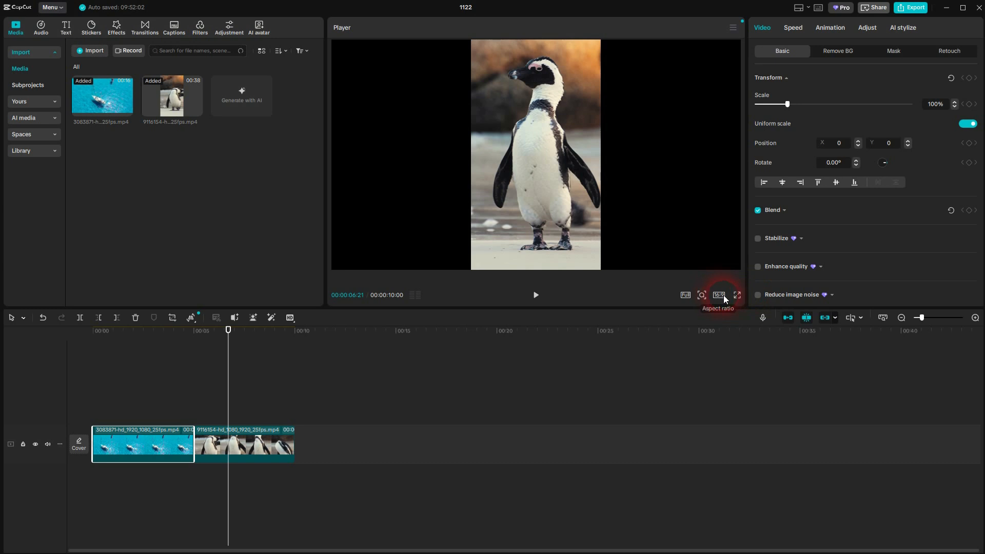
{"action": "left_click", "coordinate": [254, 444]}
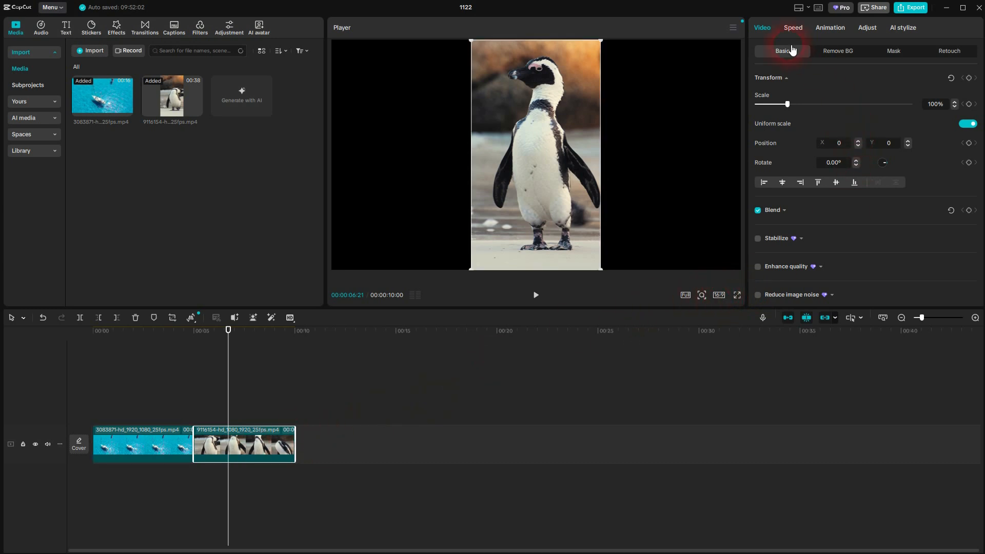
{"action": "left_click", "coordinate": [157, 442]}
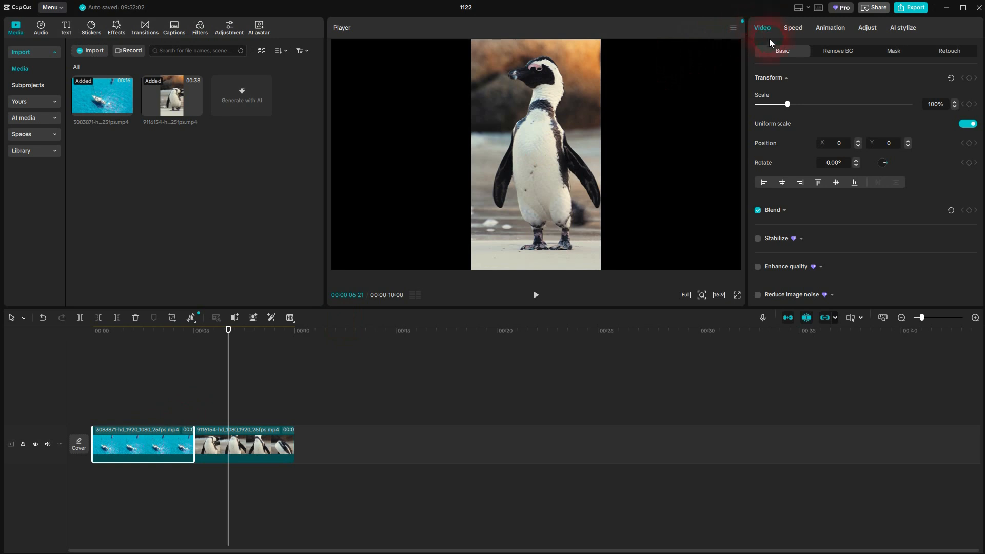
{"action": "left_click", "coordinate": [245, 453]}
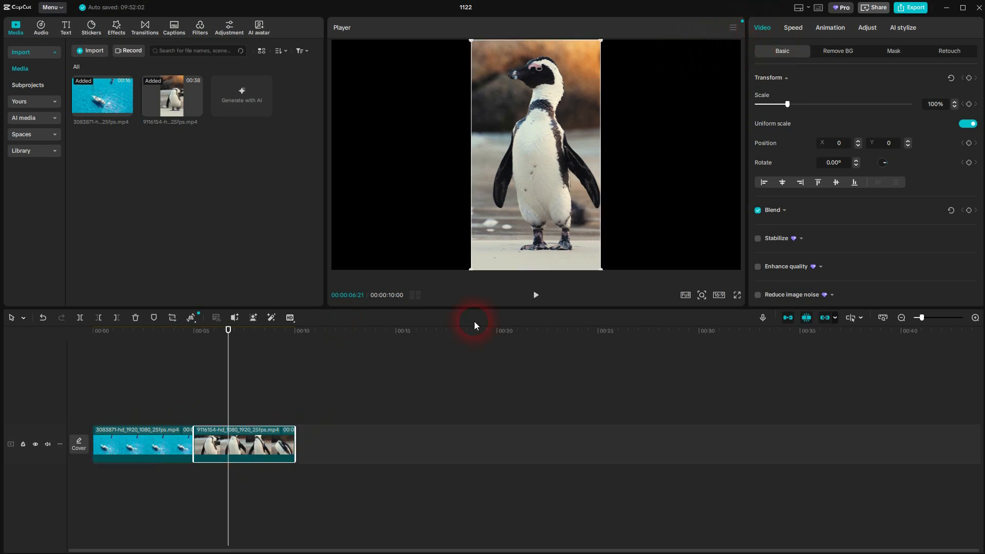
{"action": "left_click", "coordinate": [455, 438]}
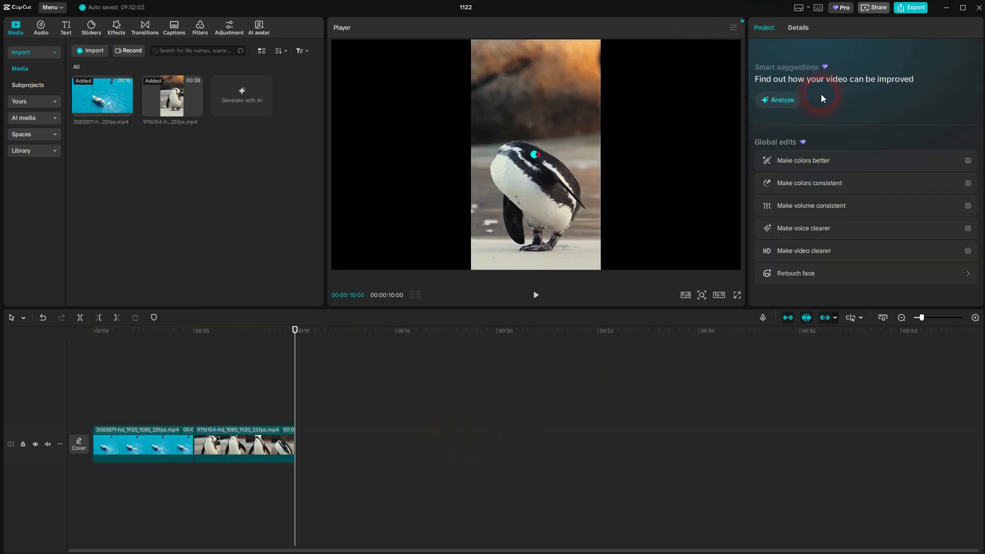
Step: Scale the penguin clip to 318% to fill the 16:9 frame and reposition it to about X -43, Y 315
{"action": "left_click", "coordinate": [244, 451]}
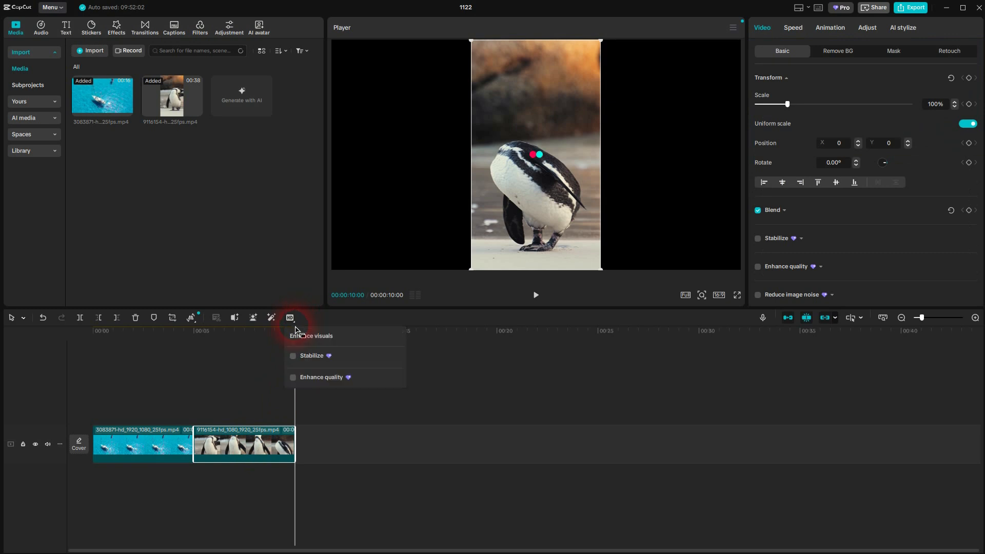
{"action": "left_click_drag", "start_coordinate": [300, 333], "coordinate": [250, 350]}
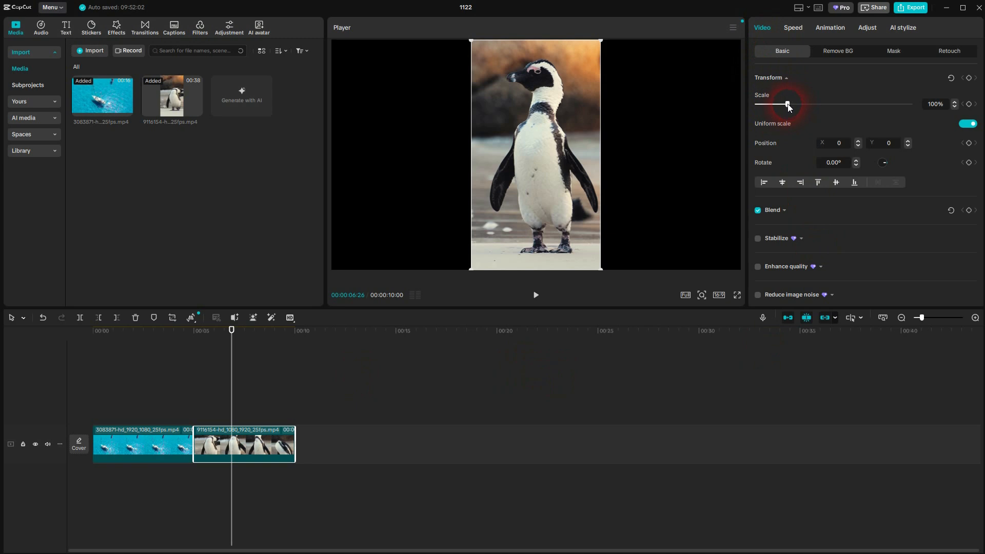
{"action": "left_click_drag", "start_coordinate": [788, 106], "coordinate": [854, 108]}
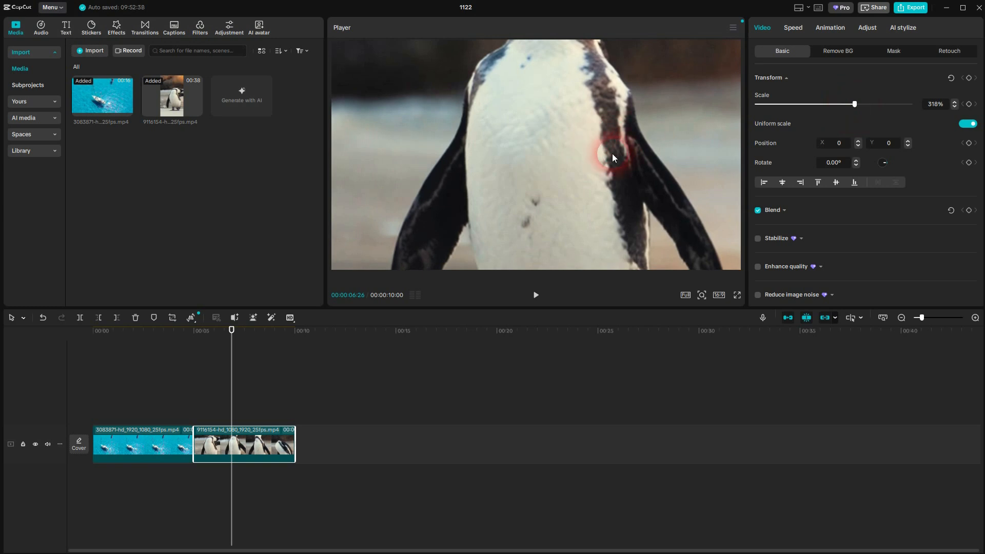
{"action": "left_click_drag", "start_coordinate": [561, 123], "coordinate": [548, 200]}
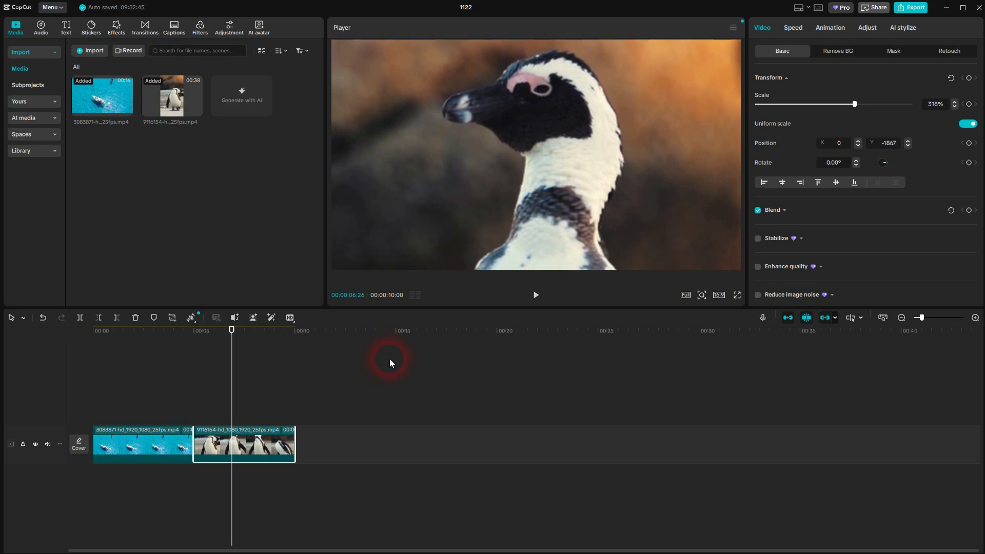
{"action": "left_click", "coordinate": [536, 296]}
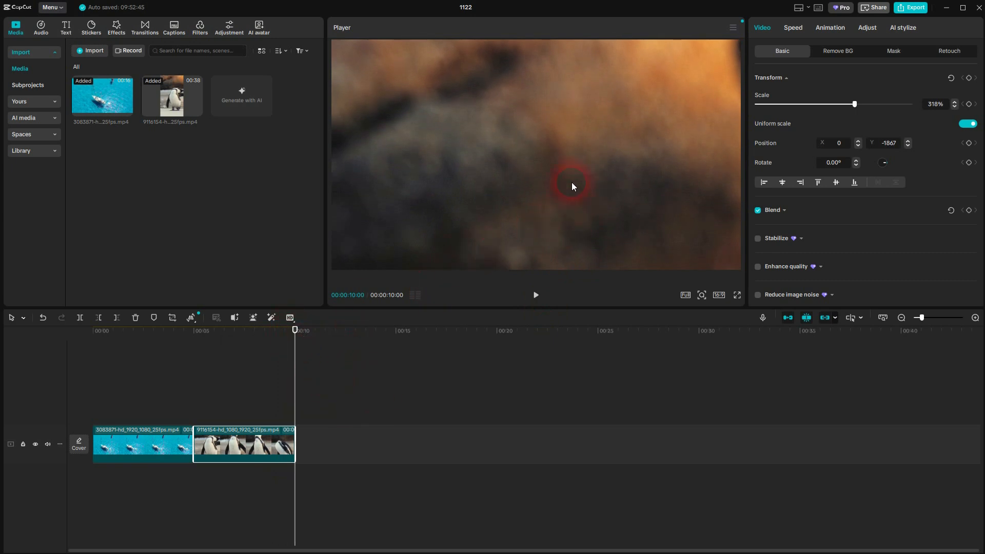
{"action": "left_click_drag", "start_coordinate": [571, 182], "coordinate": [564, 160]}
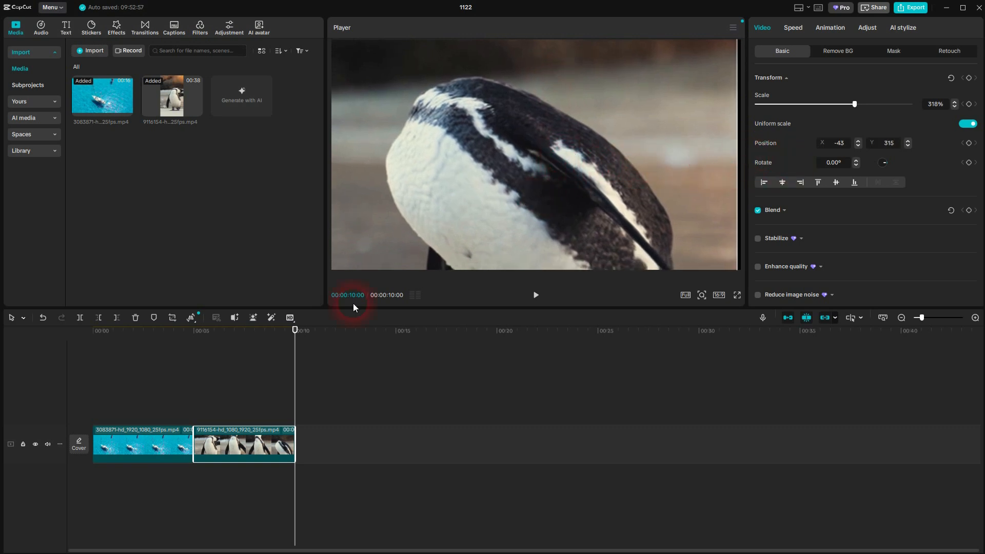
Step: Delete the penguin and sailboat clips to empty the timeline
{"action": "left_click_drag", "start_coordinate": [297, 336], "coordinate": [159, 344]}
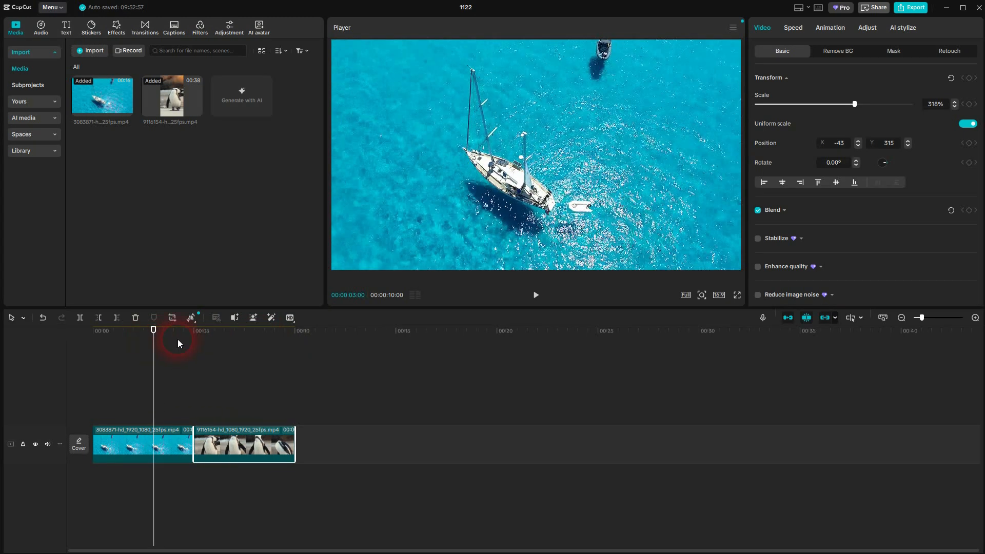
{"action": "key", "text": "Delete"}
{"action": "left_click", "coordinate": [141, 450]}
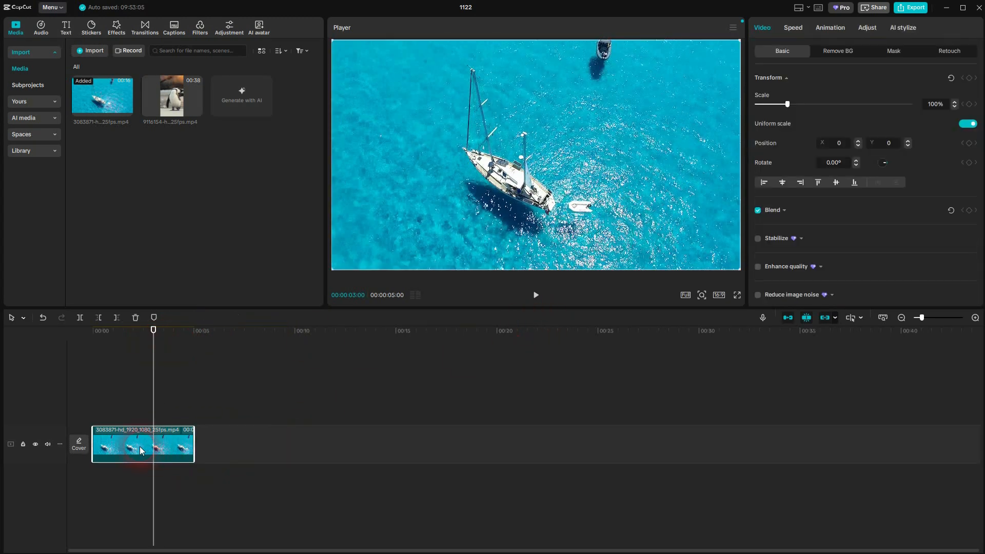
{"action": "key", "text": "Delete"}
Step: Add the penguin video to the empty timeline and set the project's aspect ratio to 9:16
{"action": "left_click", "coordinate": [196, 109]}
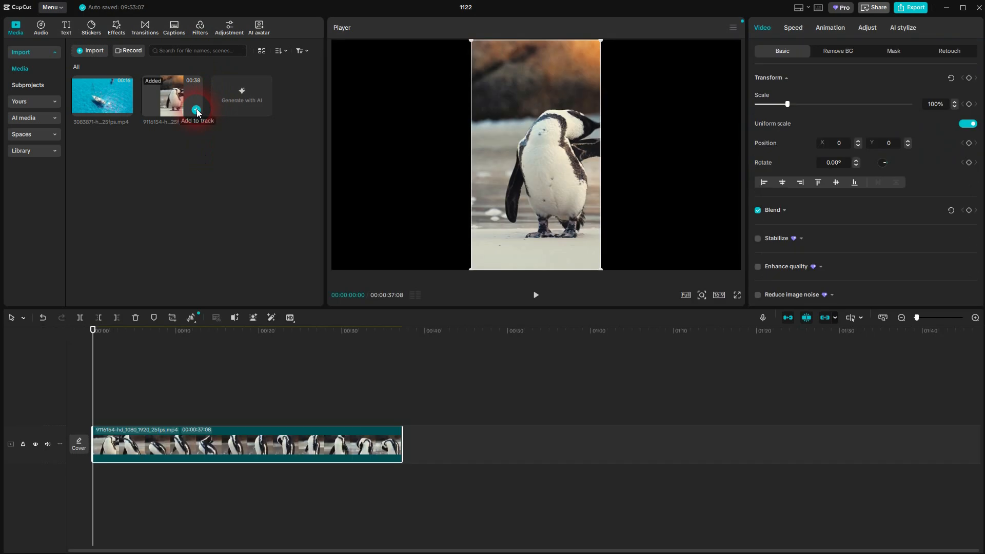
{"action": "left_click", "coordinate": [719, 295]}
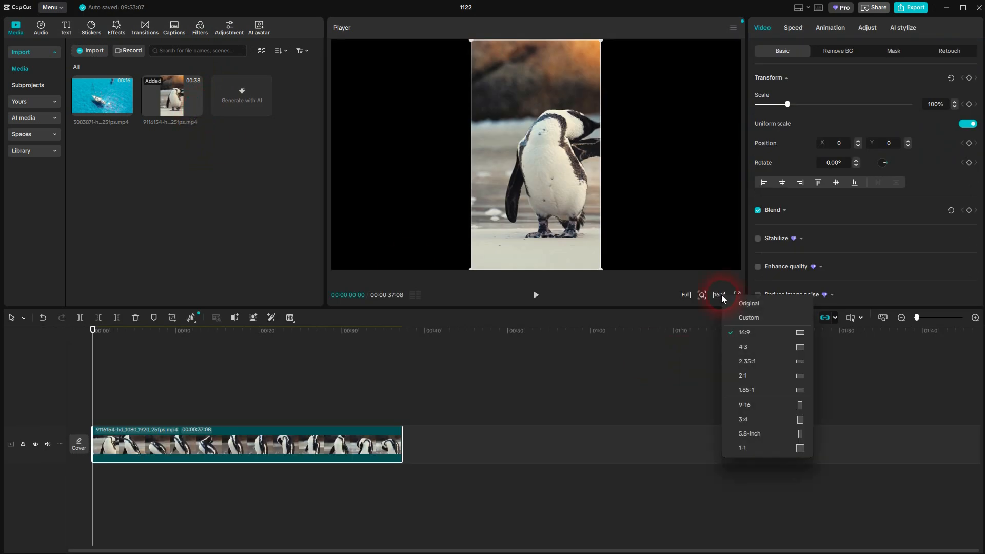
{"action": "left_click", "coordinate": [749, 304]}
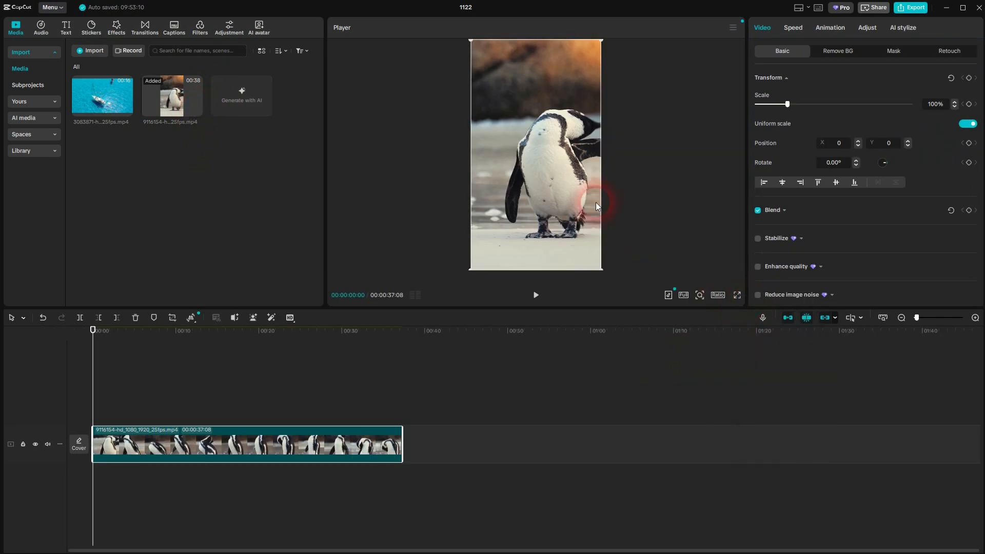
{"action": "left_click", "coordinate": [721, 296]}
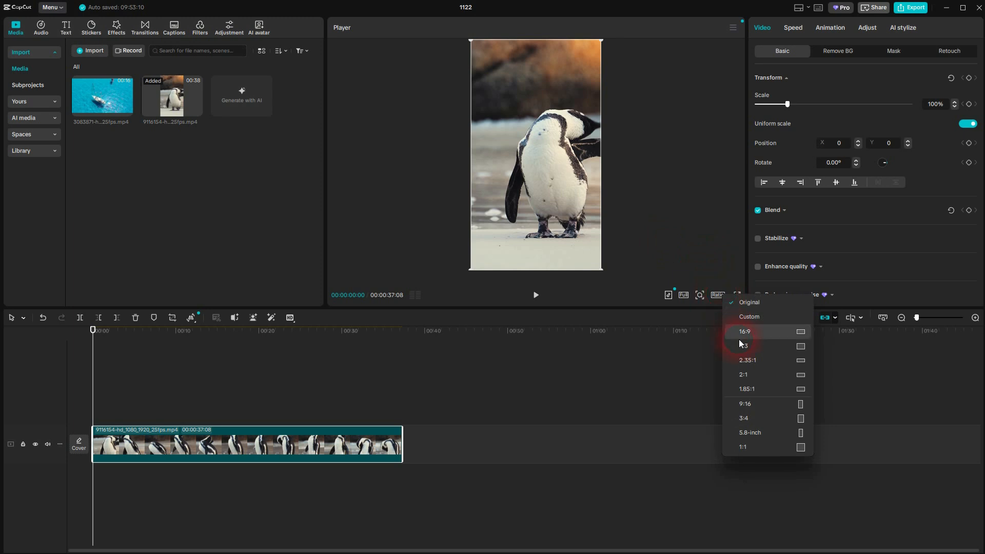
{"action": "left_click", "coordinate": [761, 406]}
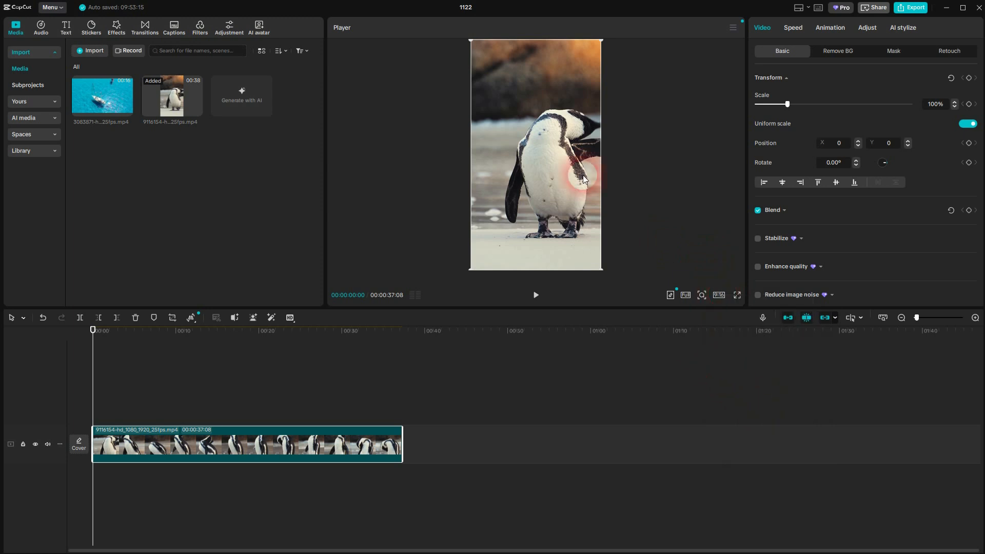
Step: Place the sailboat video on a track above the penguin clip, starting at the beginning of the timeline
{"action": "left_click_drag", "start_coordinate": [103, 102], "coordinate": [118, 460]}
{"action": "left_click", "coordinate": [559, 143]}
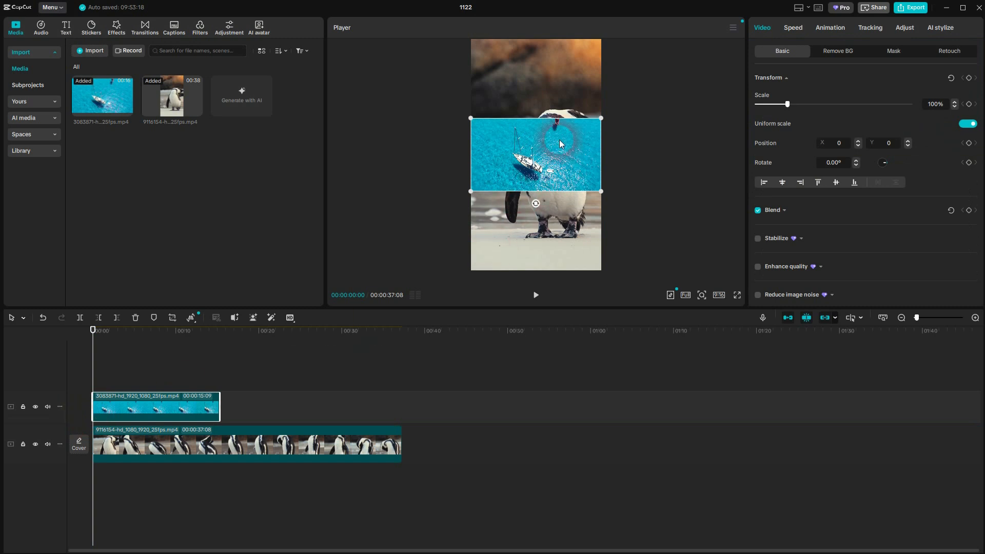
{"action": "left_click", "coordinate": [542, 232]}
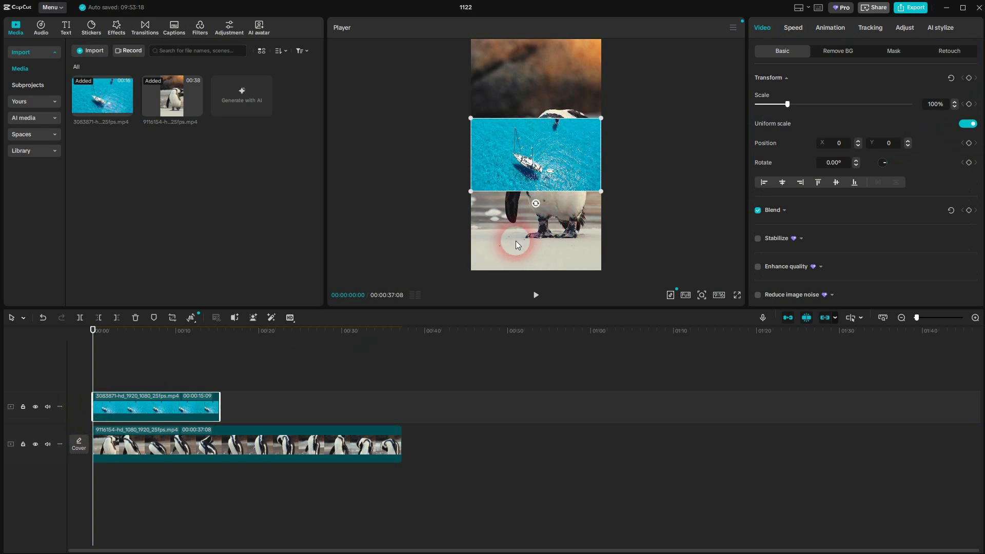
Step: Split both the sailboat clip and the penguin clip at the 5-second mark
{"action": "left_click_drag", "start_coordinate": [101, 335], "coordinate": [141, 349]}
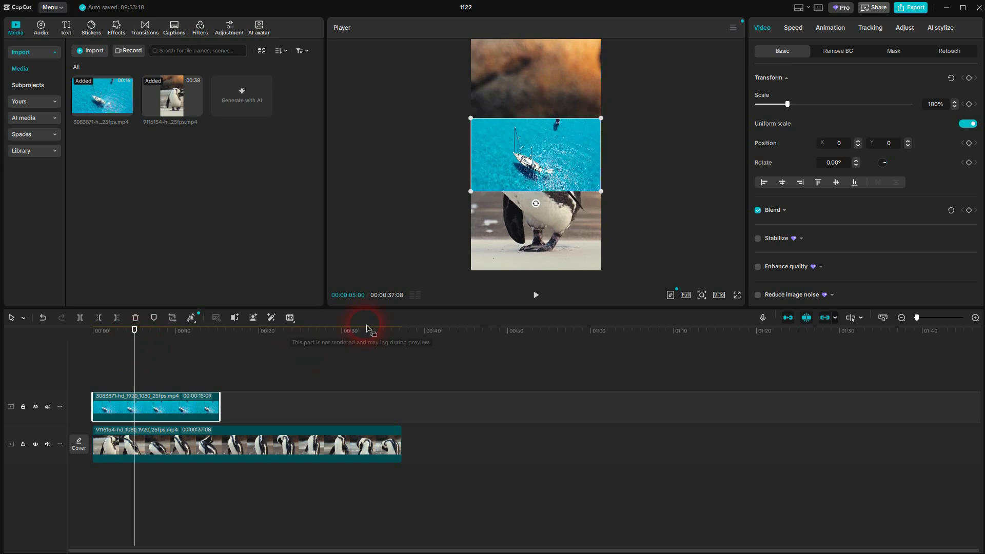
{"action": "left_click", "coordinate": [79, 317]}
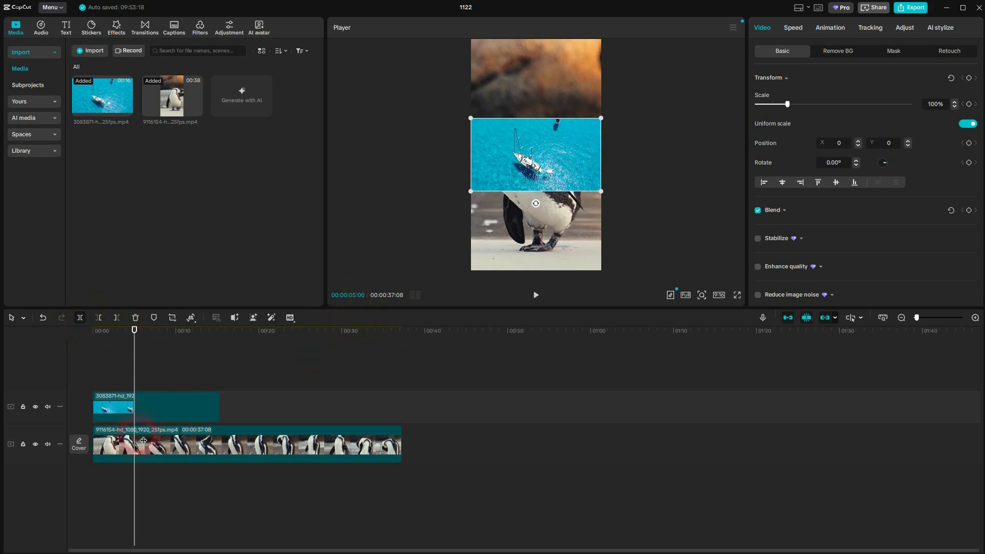
{"action": "left_click", "coordinate": [128, 444]}
{"action": "left_click", "coordinate": [80, 319]}
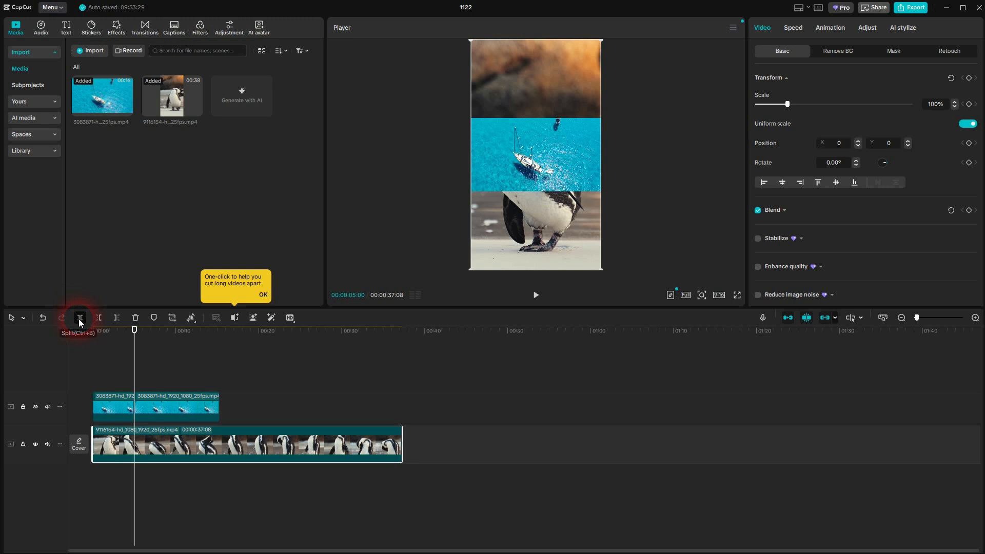
Step: Delete the sailboat and penguin segments after the 5-second split
{"action": "left_click", "coordinate": [182, 396]}
{"action": "key", "text": "Delete"}
{"action": "left_click", "coordinate": [186, 431]}
{"action": "key", "text": "Delete"}
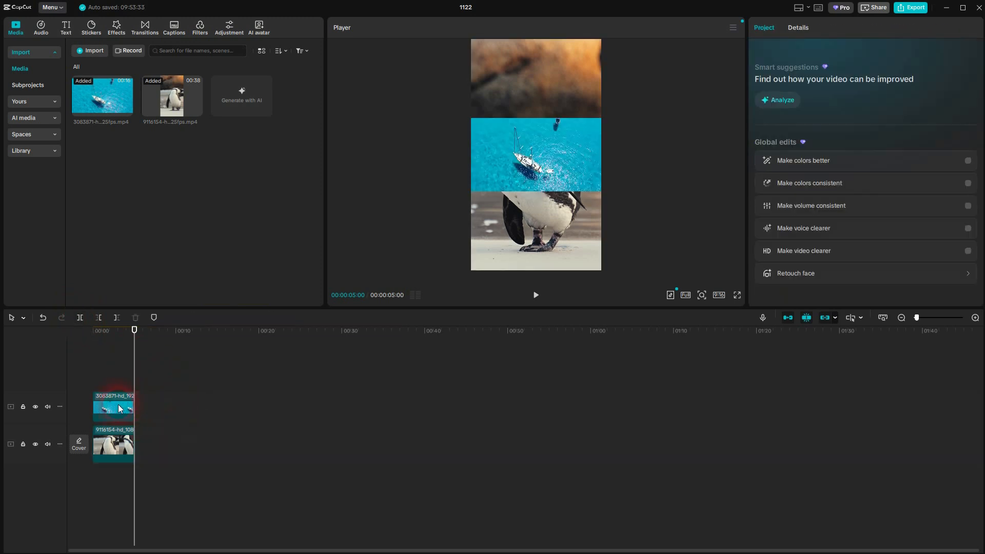
Step: Move the remaining sailboat clip onto the main track directly after the penguin clip and play back the transition between them
{"action": "left_click_drag", "start_coordinate": [114, 408], "coordinate": [160, 444]}
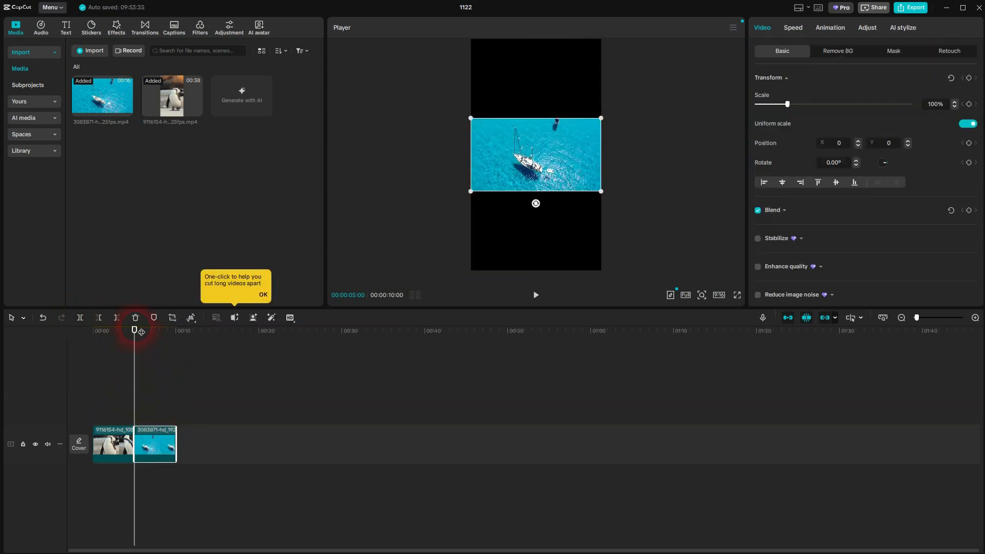
{"action": "left_click_drag", "start_coordinate": [135, 331], "coordinate": [132, 332]}
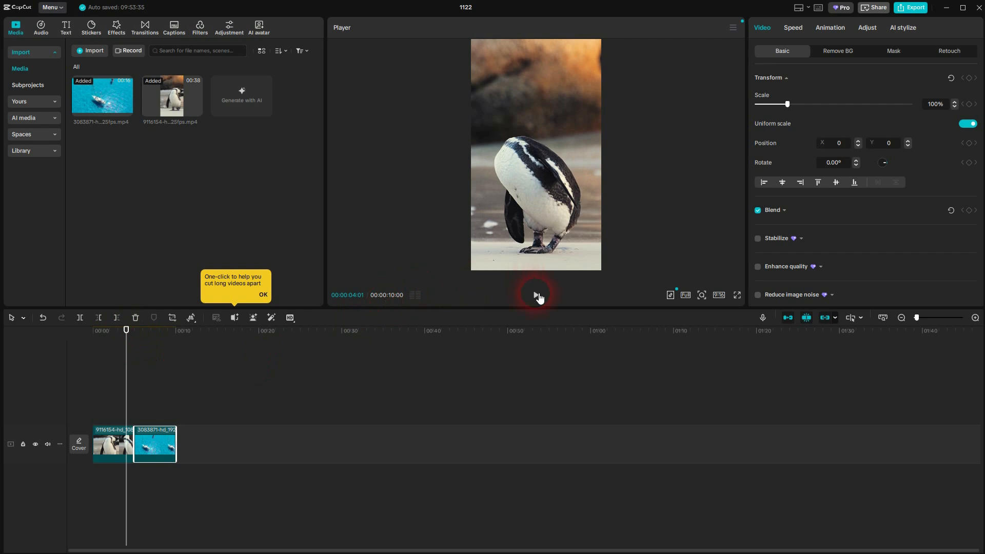
{"action": "left_click", "coordinate": [536, 295]}
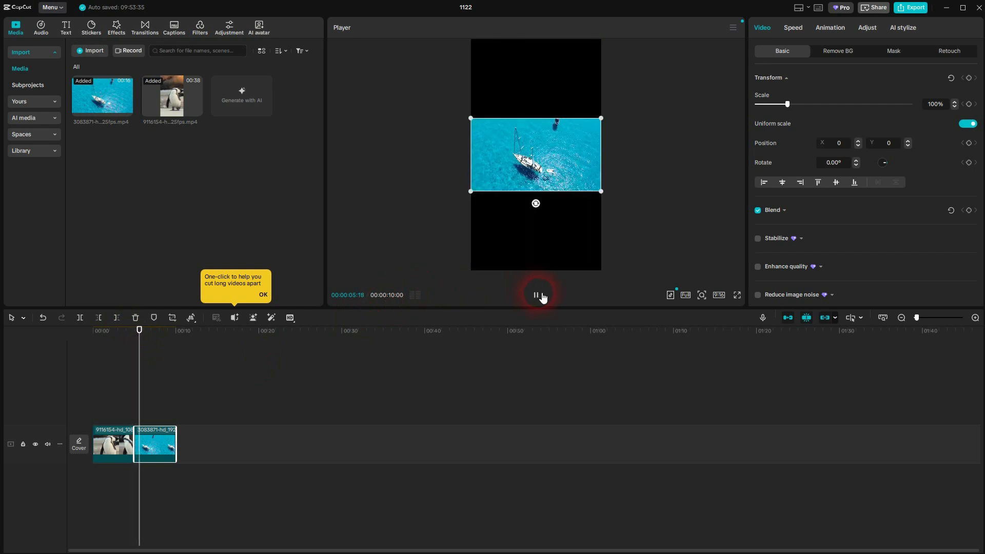
{"action": "left_click", "coordinate": [554, 208]}
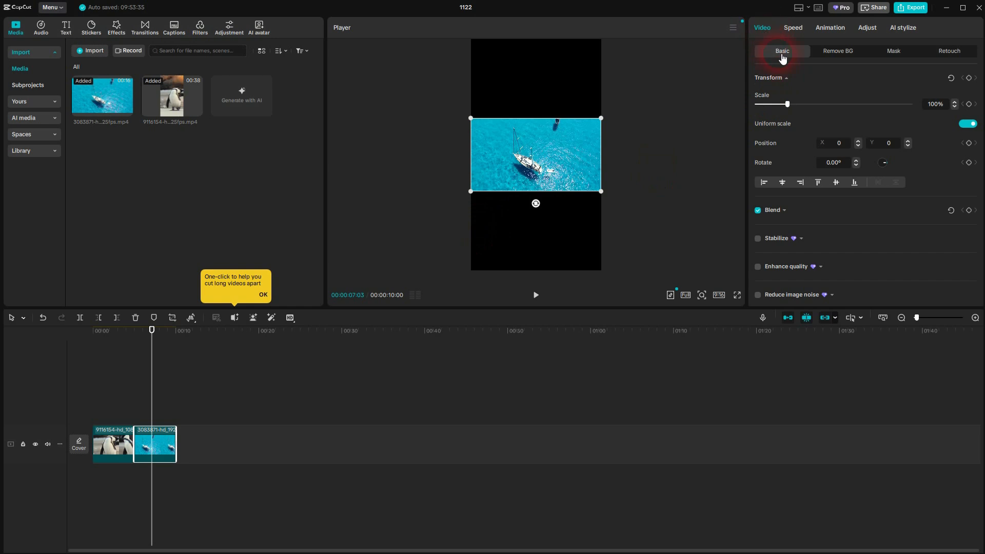
Step: Scale the sailboat clip to 323% to fill the 9:16 frame and reposition it horizontally to about X 463
{"action": "left_click", "coordinate": [106, 442]}
{"action": "left_click", "coordinate": [145, 445]}
{"action": "left_click", "coordinate": [263, 295]}
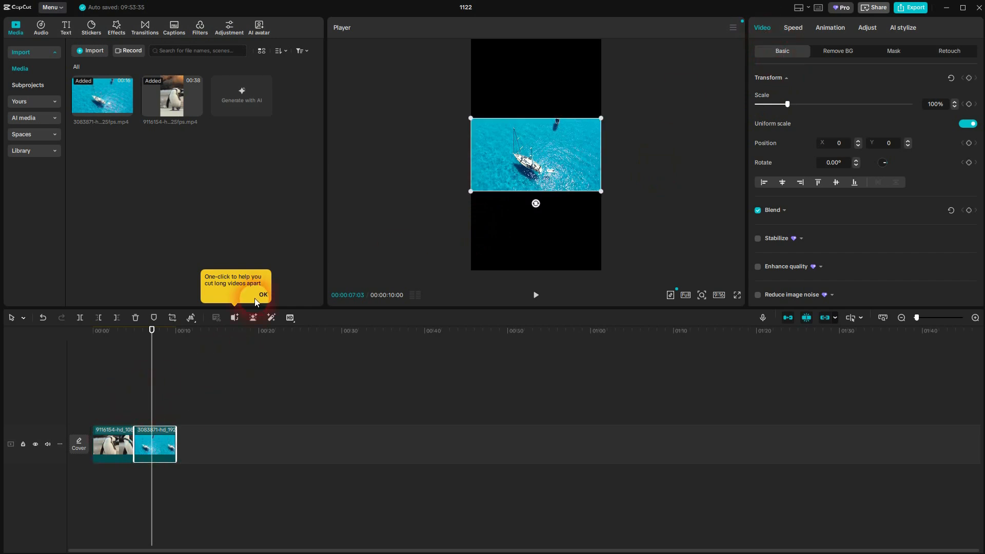
{"action": "left_click", "coordinate": [145, 450]}
{"action": "left_click", "coordinate": [616, 215]}
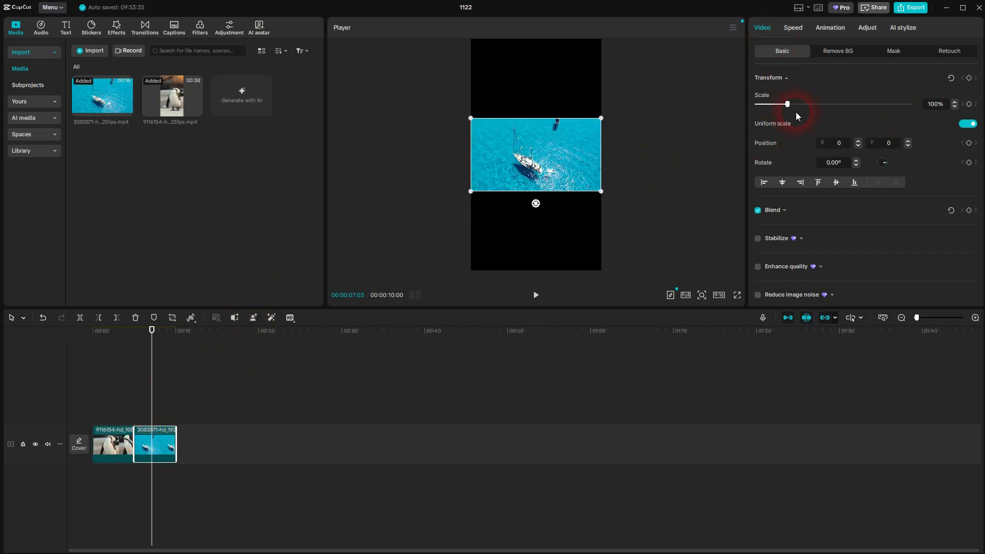
{"action": "left_click_drag", "start_coordinate": [787, 106], "coordinate": [856, 106]}
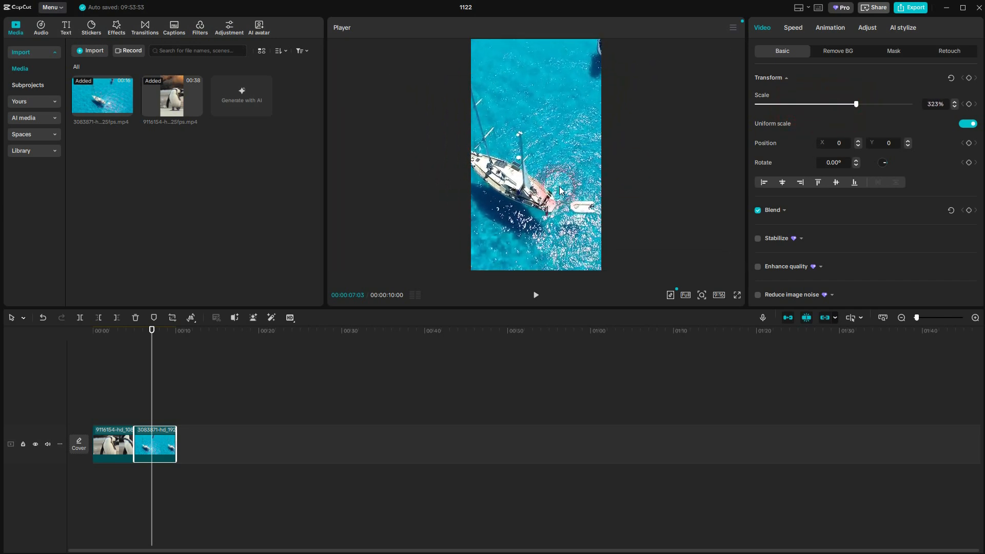
{"action": "left_click_drag", "start_coordinate": [531, 187], "coordinate": [558, 188]}
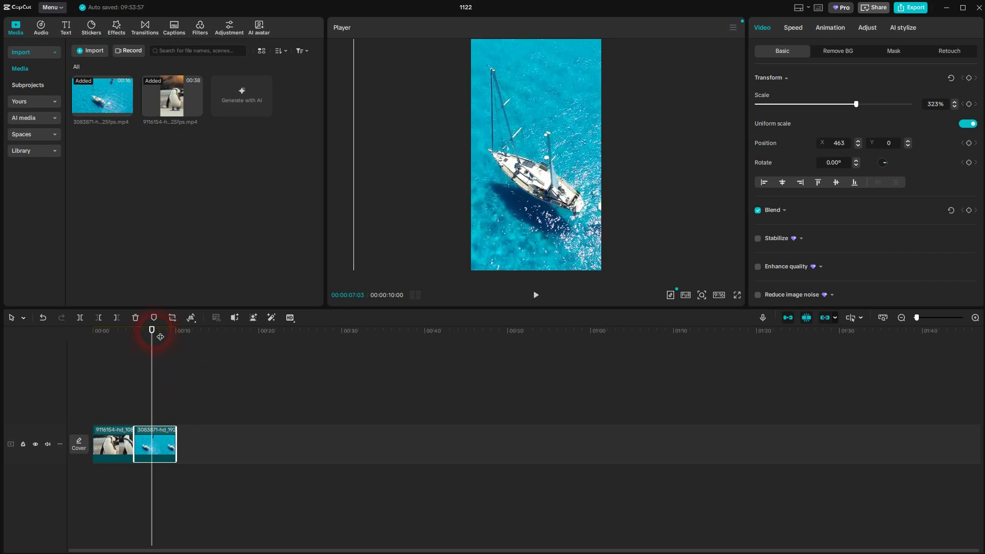
Step: Play back the penguin and sailboat clips to check their framing in 9:16, and look over the available aspect ratios
{"action": "left_click_drag", "start_coordinate": [160, 337], "coordinate": [124, 339]}
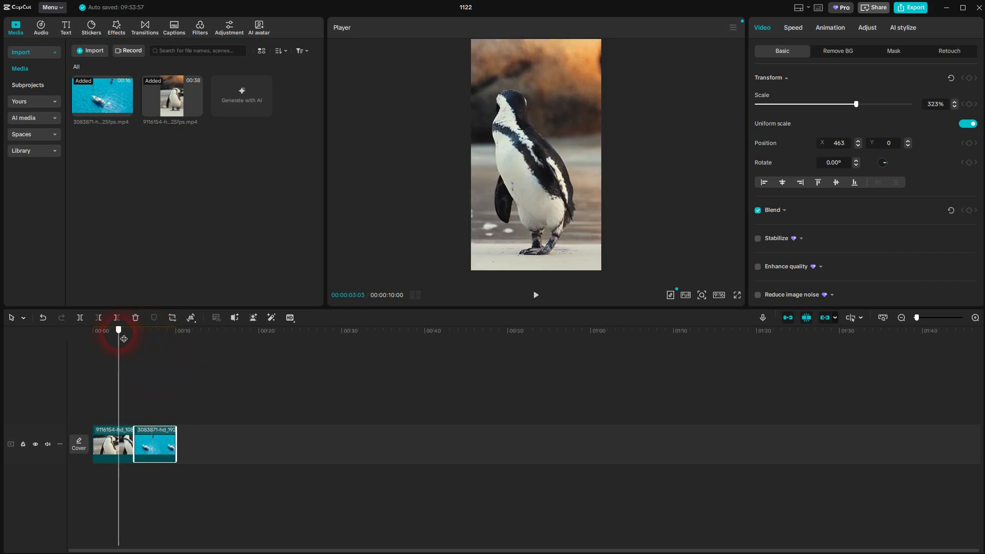
{"action": "left_click", "coordinate": [534, 302]}
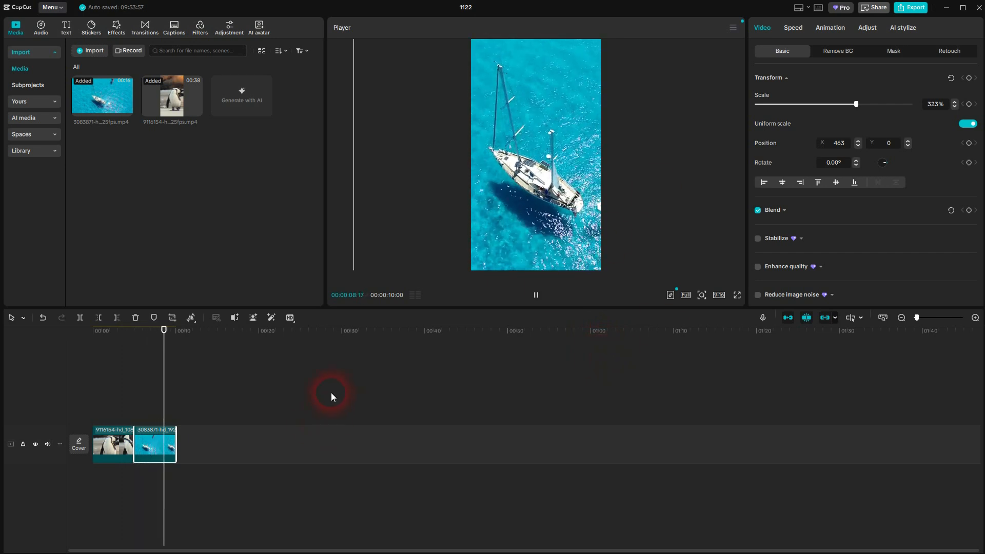
{"action": "left_click", "coordinate": [113, 448]}
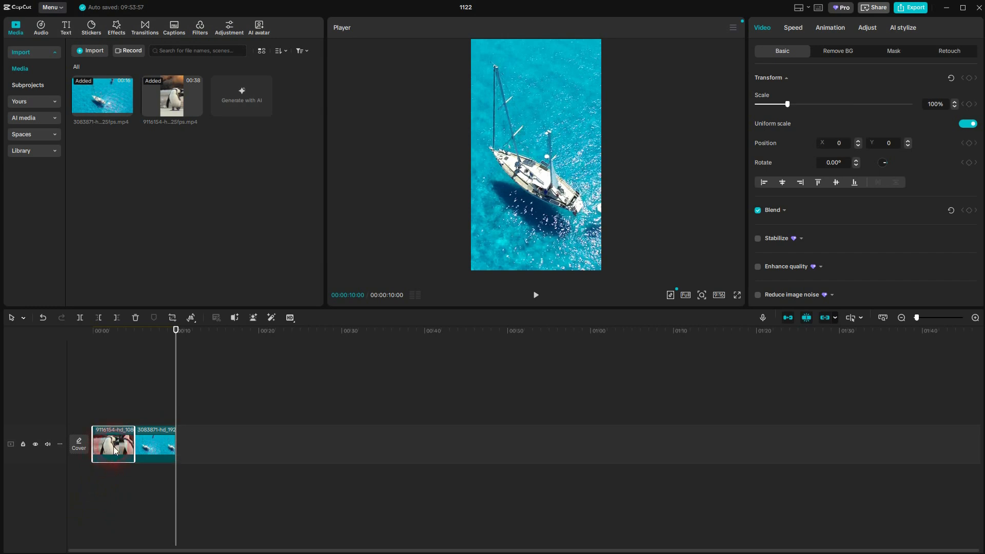
{"action": "left_click_drag", "start_coordinate": [114, 449], "coordinate": [359, 314]}
{"action": "left_click_drag", "start_coordinate": [180, 333], "coordinate": [150, 330]}
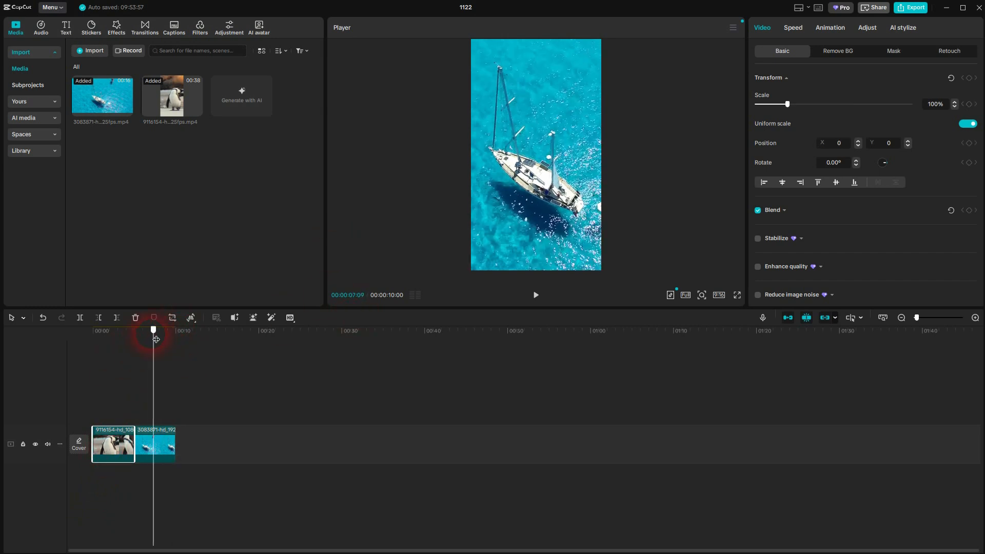
{"action": "left_click", "coordinate": [535, 296]}
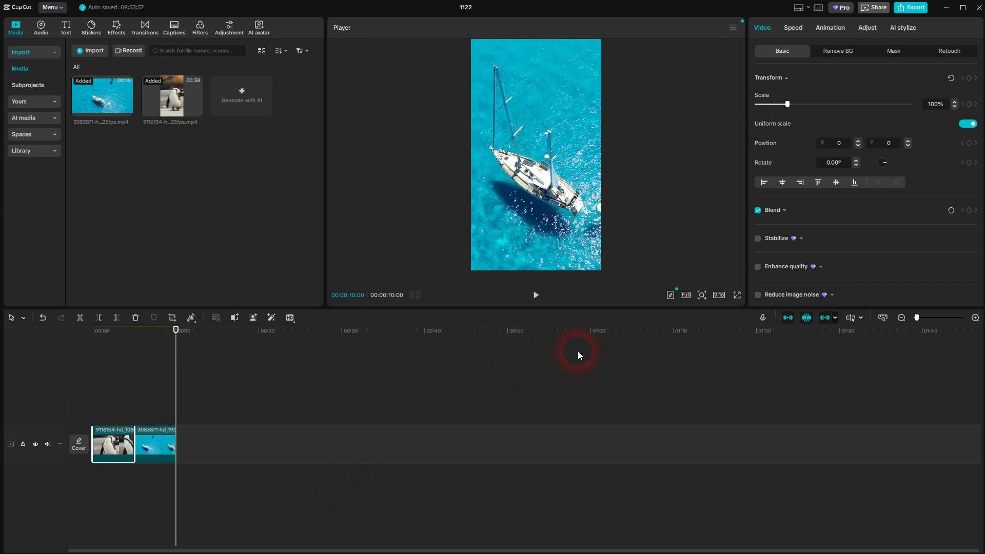
{"action": "left_click", "coordinate": [718, 295]}
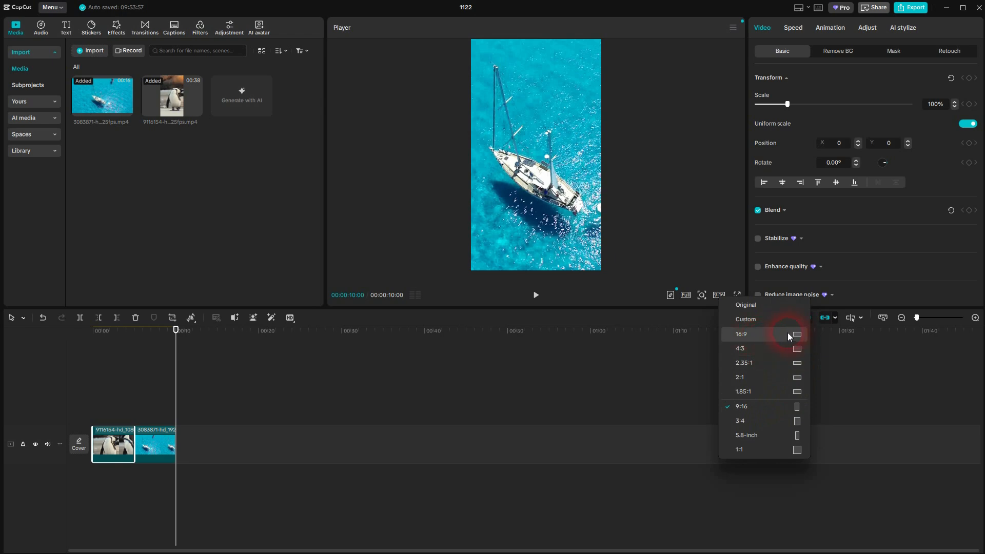
{"action": "left_click", "coordinate": [174, 441]}
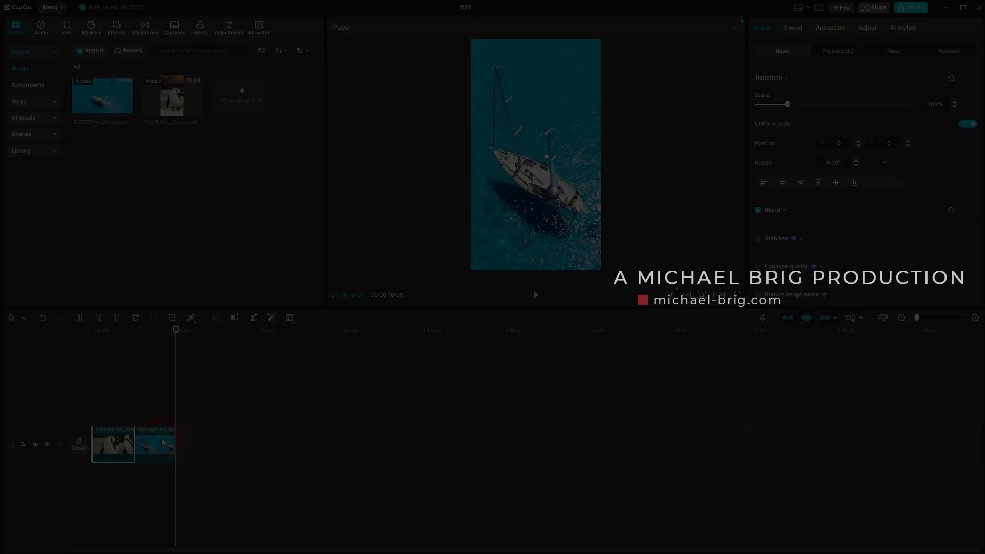